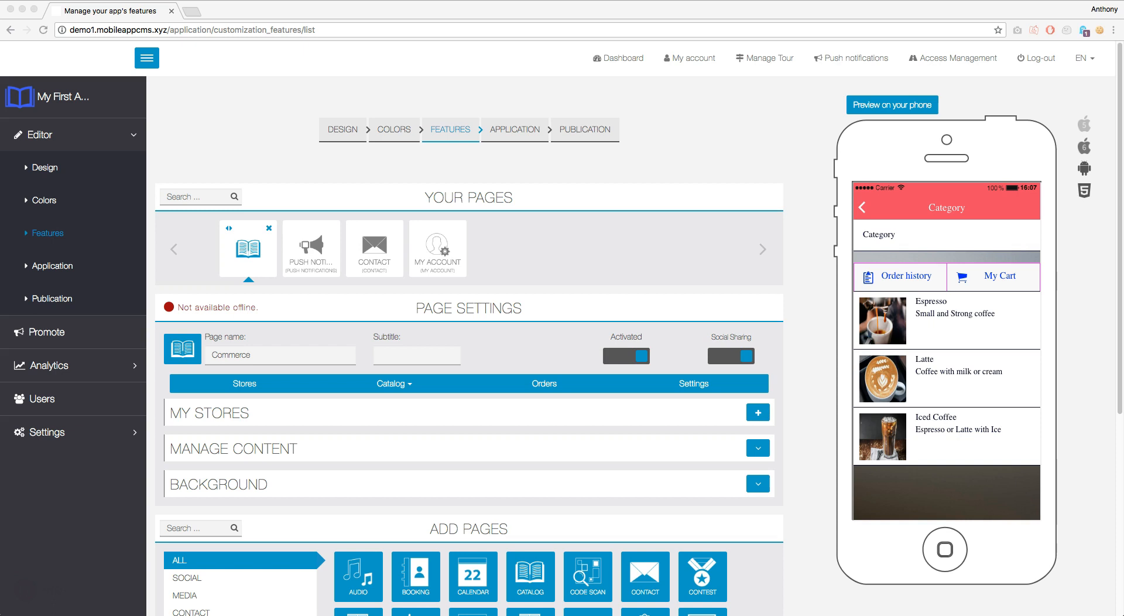
Open the Espresso Lungo product from the Commerce page's product catalog for editing
{"action": "left_click", "coordinate": [540, 282]}
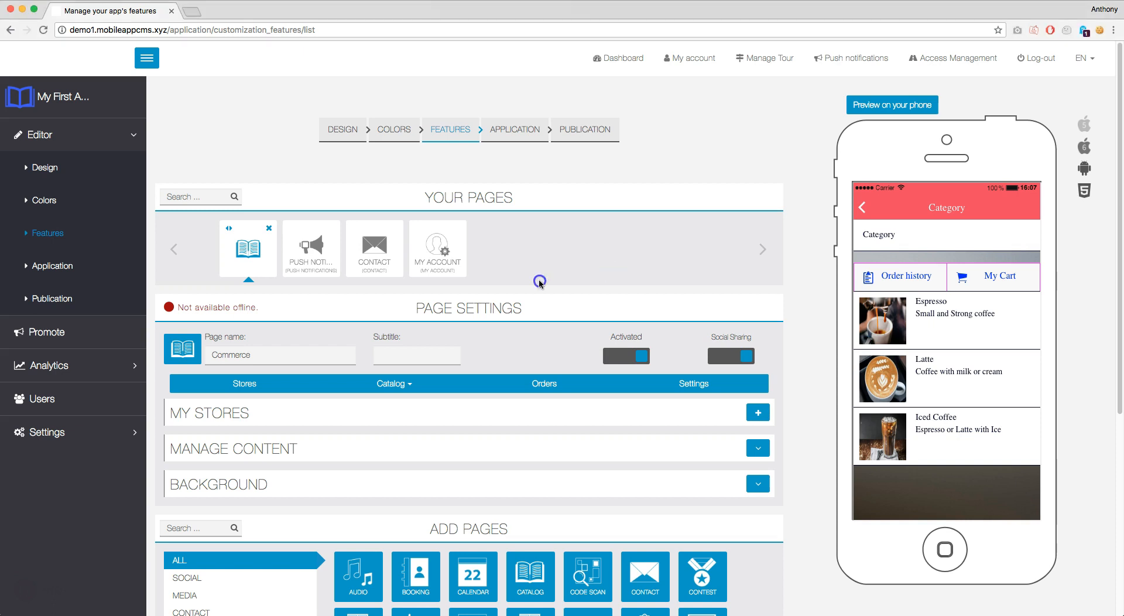
{"action": "left_click", "coordinate": [414, 385]}
{"action": "left_click", "coordinate": [386, 420]}
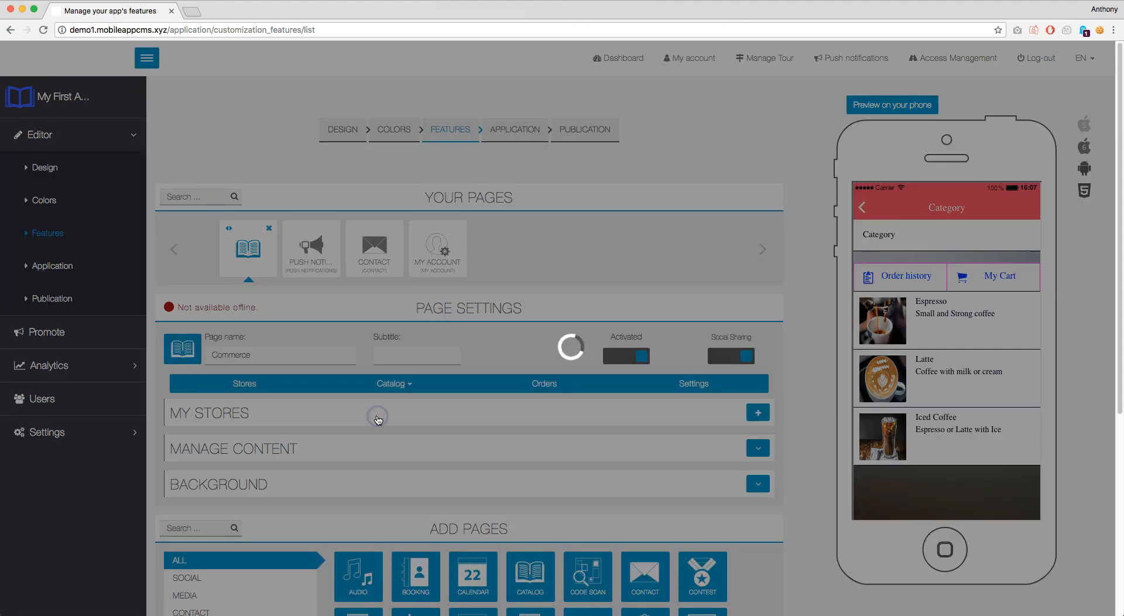
{"action": "scroll", "coordinate": [582, 385], "scroll_direction": "down", "scroll_amount": 2}
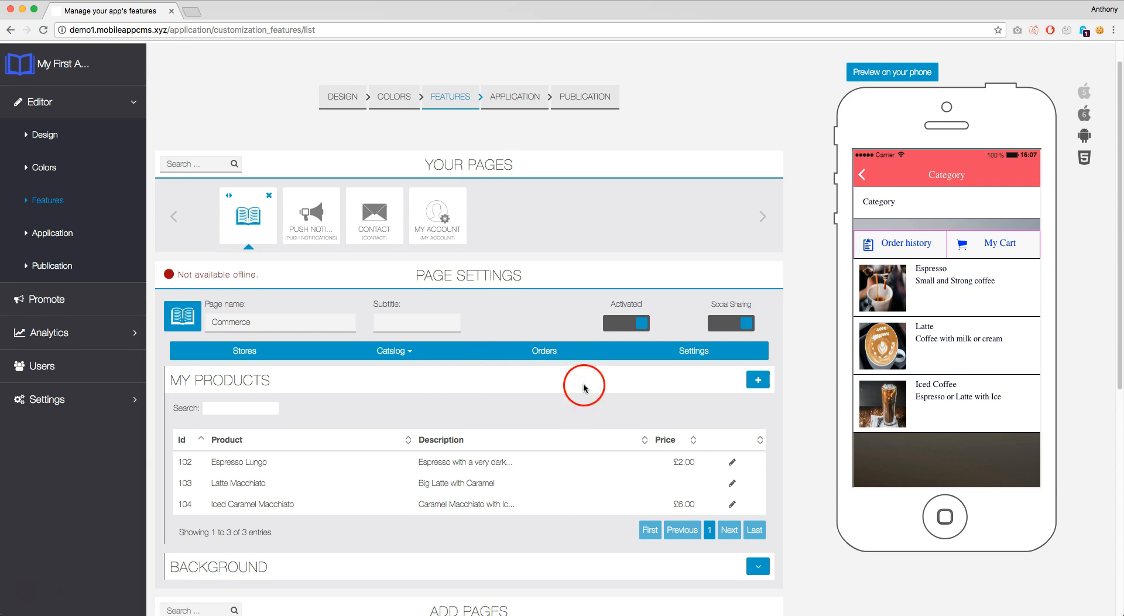
{"action": "left_click", "coordinate": [732, 448]}
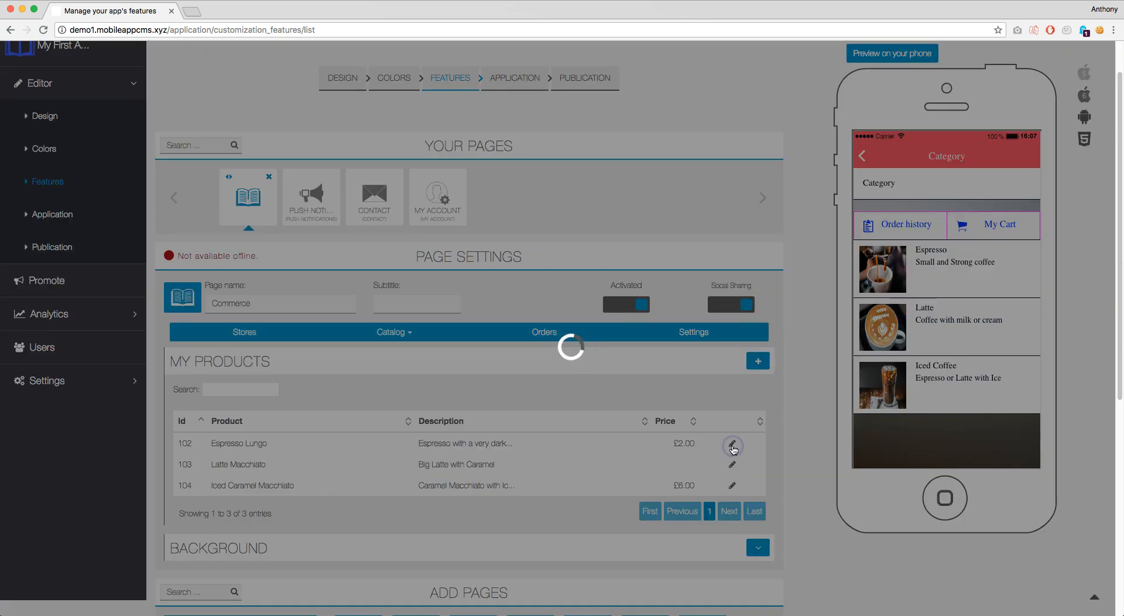
{"action": "scroll", "coordinate": [784, 410], "scroll_direction": "down", "scroll_amount": 5}
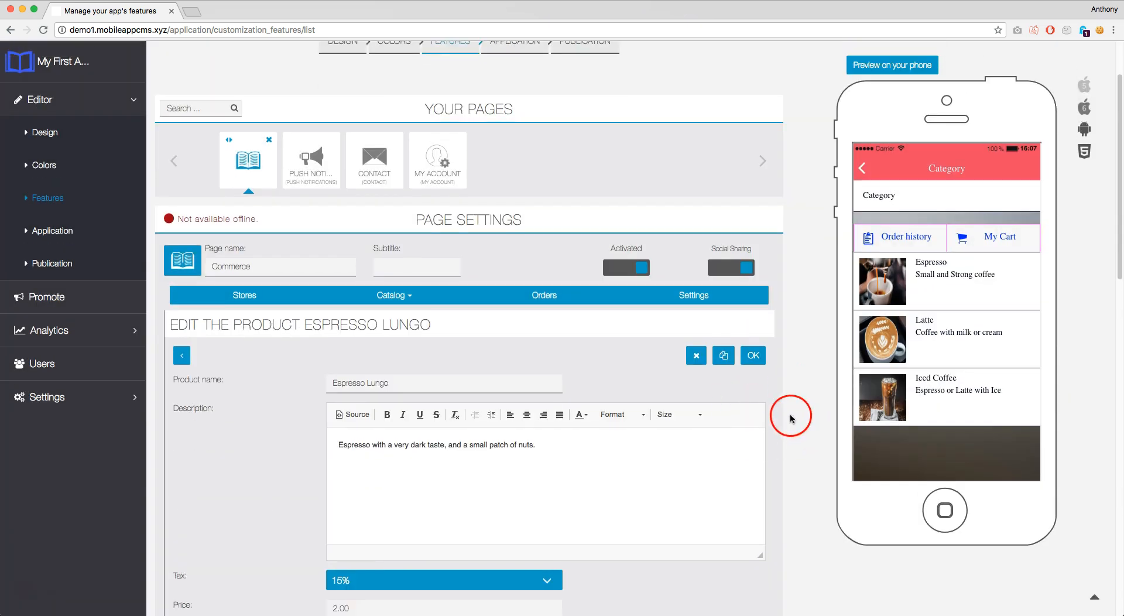
{"action": "scroll", "coordinate": [773, 408], "scroll_direction": "down", "scroll_amount": 1}
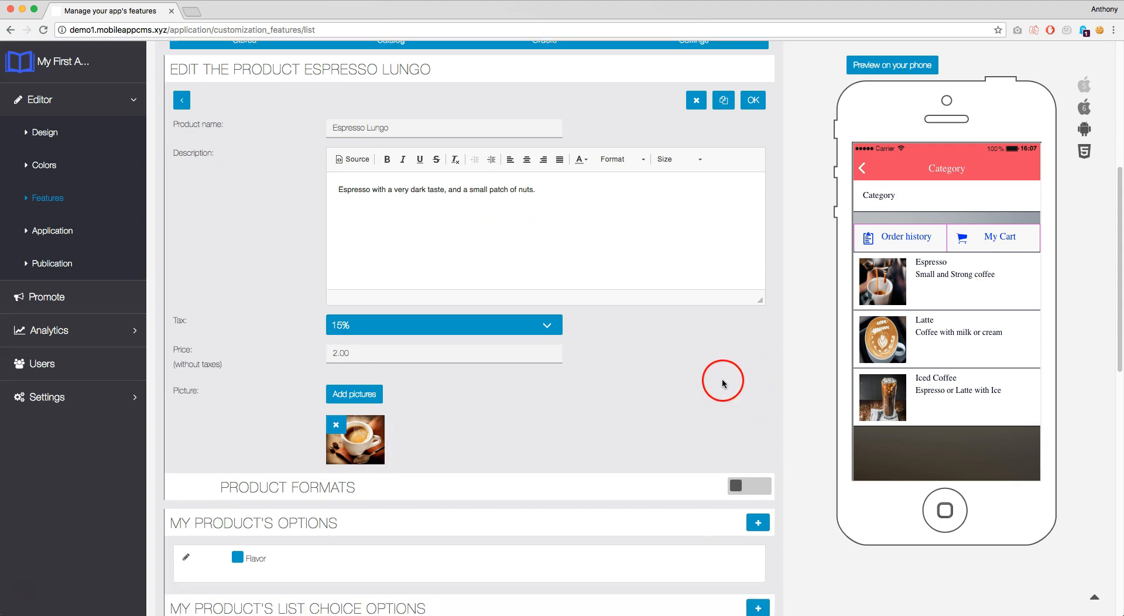
{"action": "scroll", "coordinate": [679, 358], "scroll_direction": "down", "scroll_amount": 2}
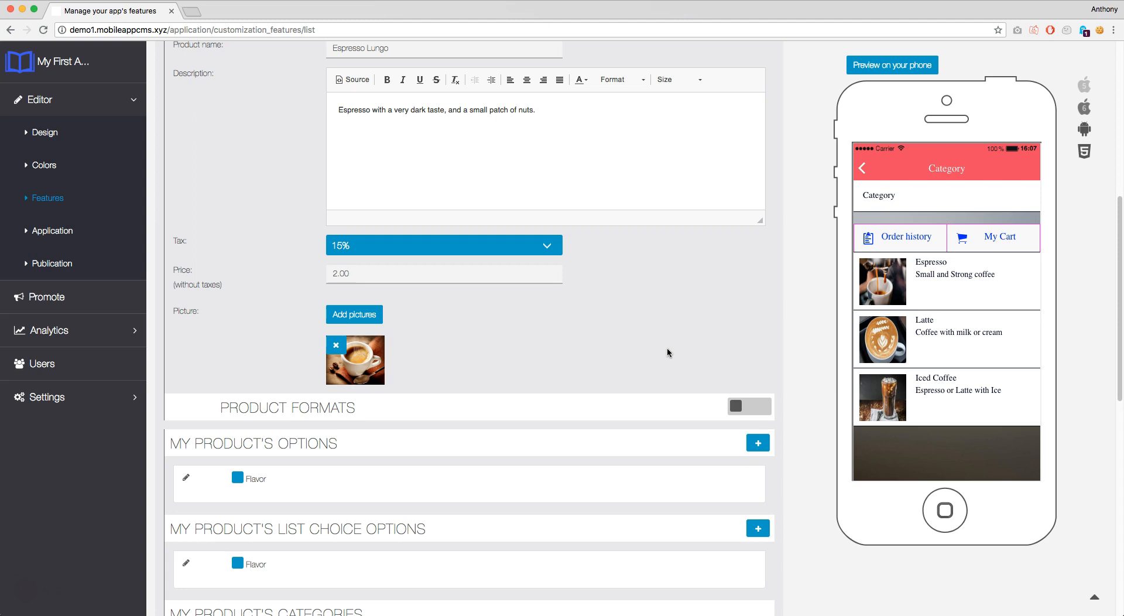
Enable product formats for Espresso Lungo and enter small at 1.5 and medium at 2.0
{"action": "left_click", "coordinate": [750, 407]}
{"action": "scroll", "coordinate": [672, 352], "scroll_direction": "down", "scroll_amount": 2}
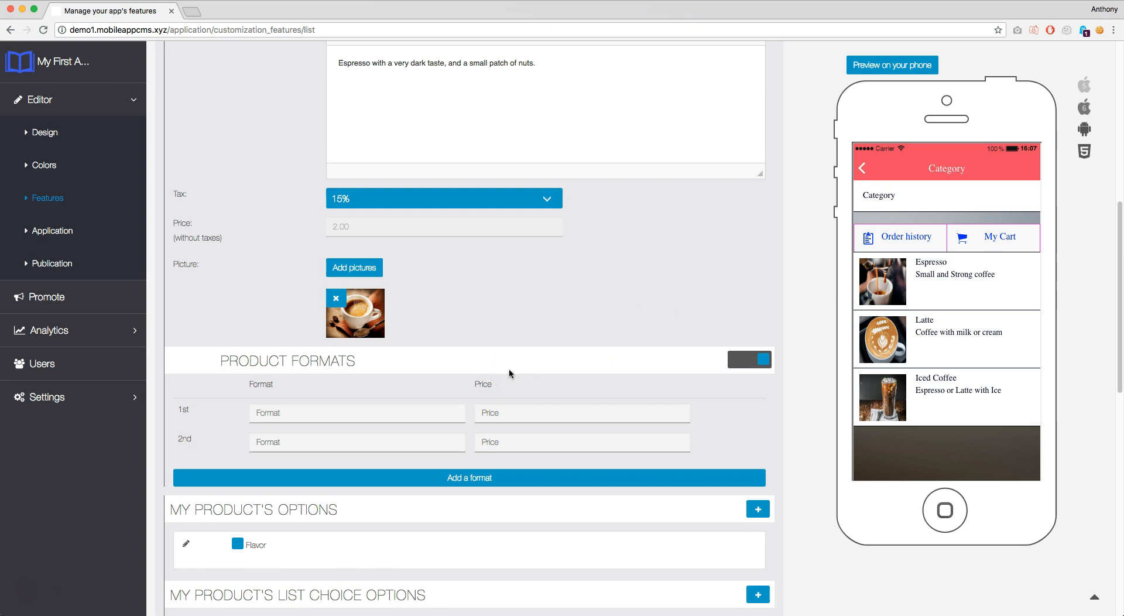
{"action": "left_click", "coordinate": [349, 411]}
{"action": "type", "text": "small"}
{"action": "left_click", "coordinate": [502, 413]}
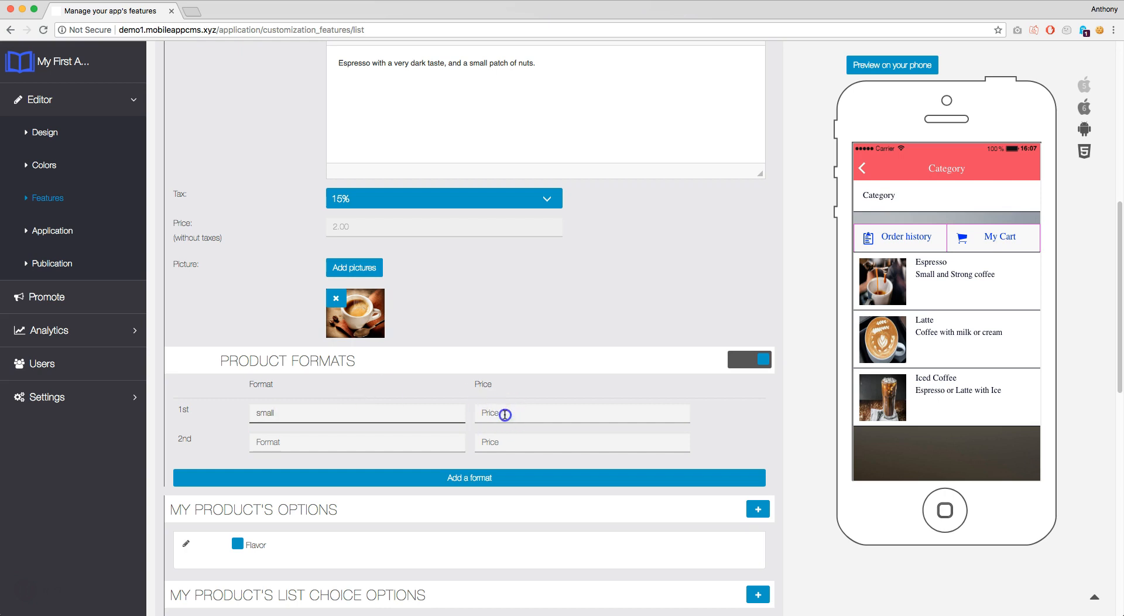
{"action": "type", "text": "1.5"}
{"action": "left_click", "coordinate": [351, 441]}
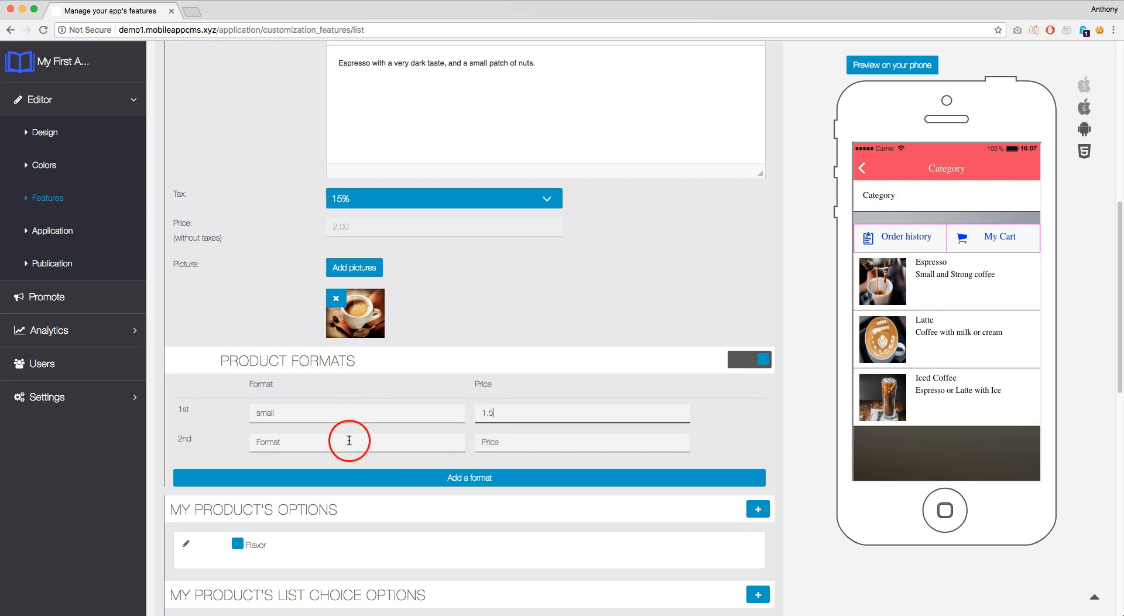
{"action": "type", "text": "medium"}
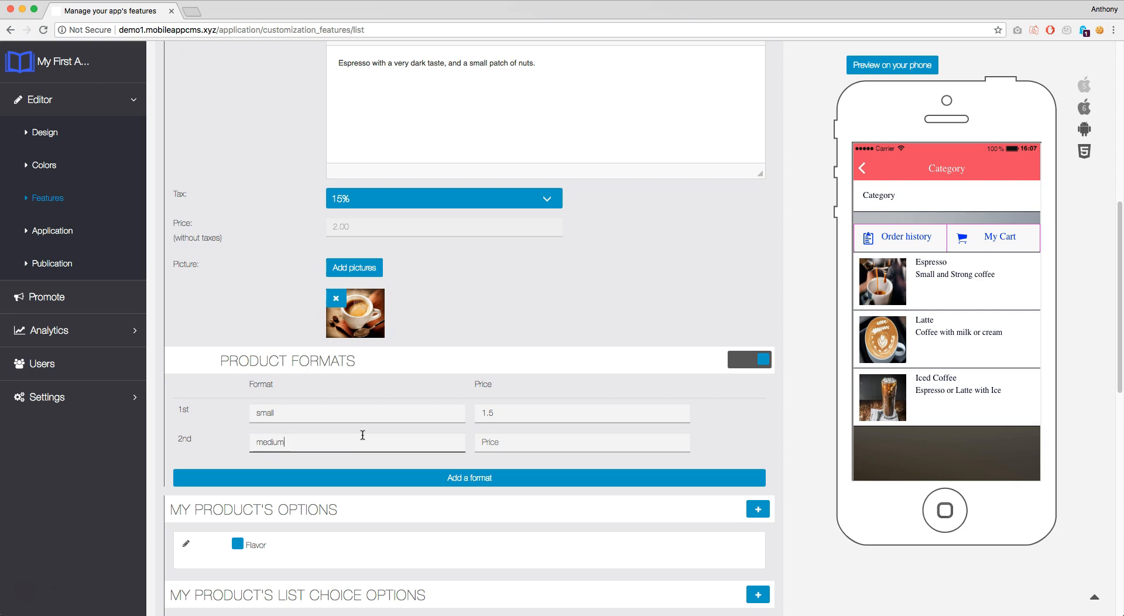
{"action": "left_click", "coordinate": [530, 441]}
{"action": "type", "text": "2.0"}
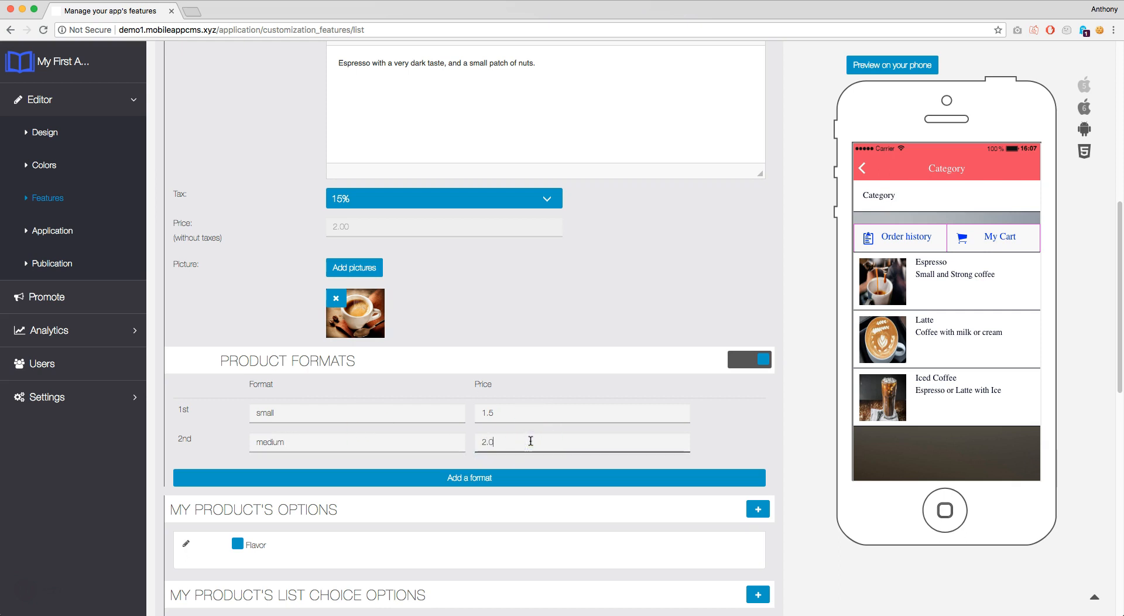
Add a third product format named big at a price of 2.5 and save the product
{"action": "left_click", "coordinate": [503, 478]}
{"action": "left_click", "coordinate": [363, 465]}
{"action": "type", "text": "big"}
{"action": "left_click", "coordinate": [469, 472]}
{"action": "left_click", "coordinate": [502, 470]}
{"action": "type", "text": "2.5"}
{"action": "left_click", "coordinate": [759, 423]}
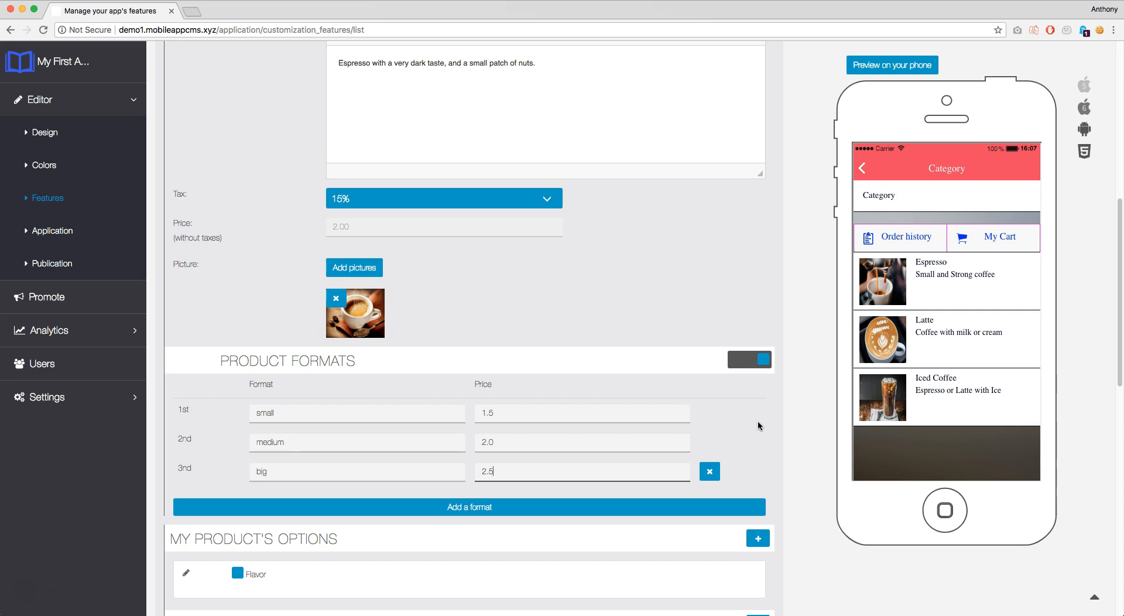
{"action": "left_click", "coordinate": [757, 422]}
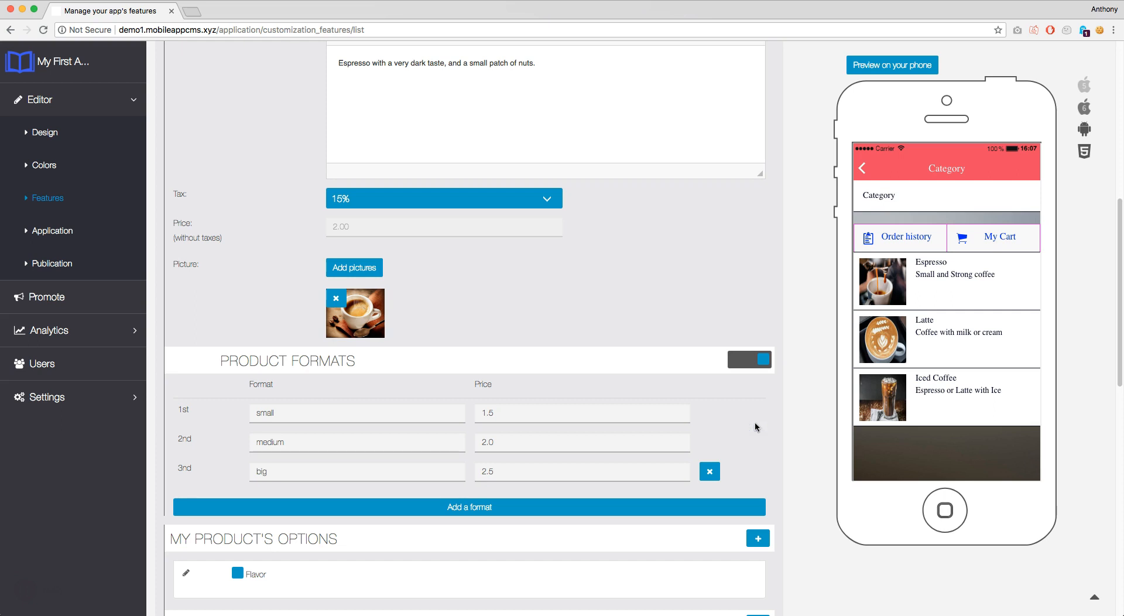
{"action": "scroll", "coordinate": [754, 422], "scroll_direction": "up", "scroll_amount": 3}
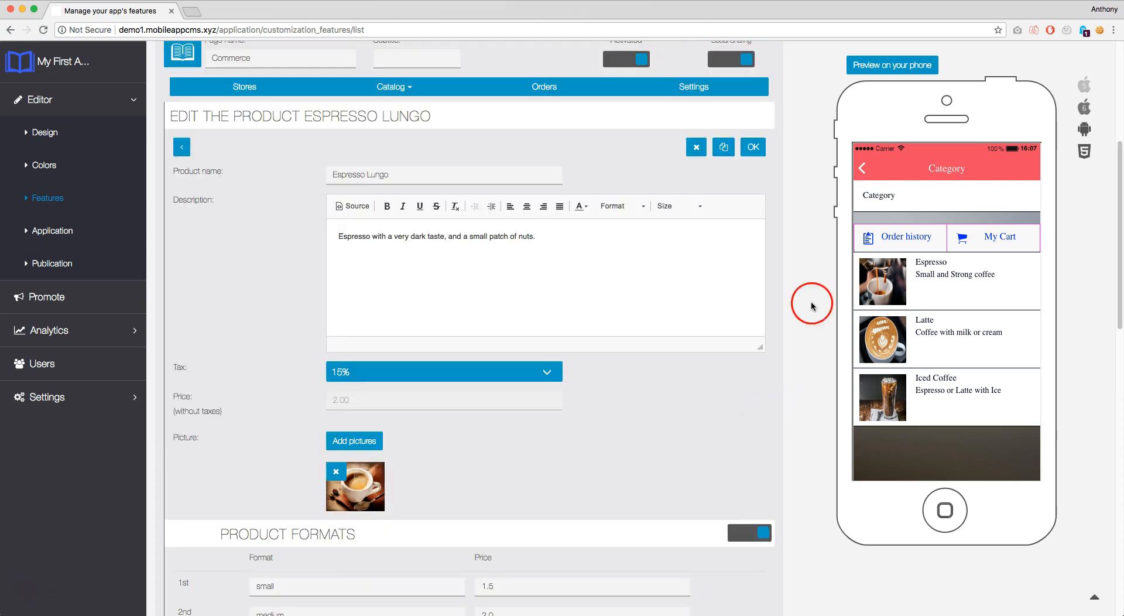
{"action": "left_click", "coordinate": [750, 148]}
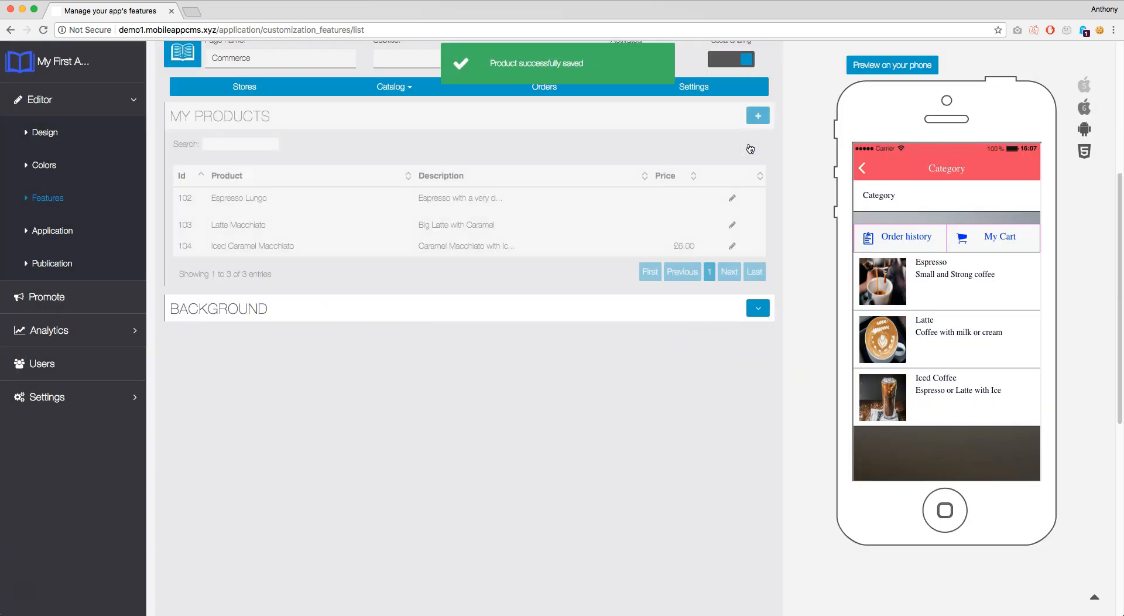
Reopen the Espresso Lungo product for editing at its options section
{"action": "left_click", "coordinate": [732, 199]}
{"action": "left_click", "coordinate": [732, 200]}
{"action": "scroll", "coordinate": [796, 352], "scroll_direction": "down", "scroll_amount": 1}
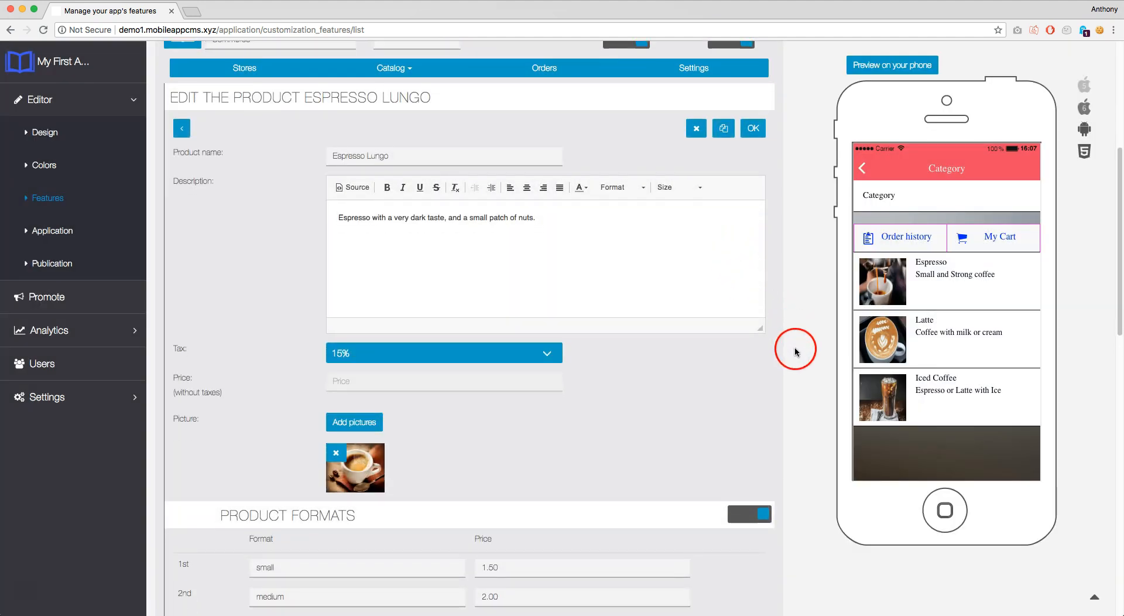
{"action": "scroll", "coordinate": [795, 351], "scroll_direction": "down", "scroll_amount": 5}
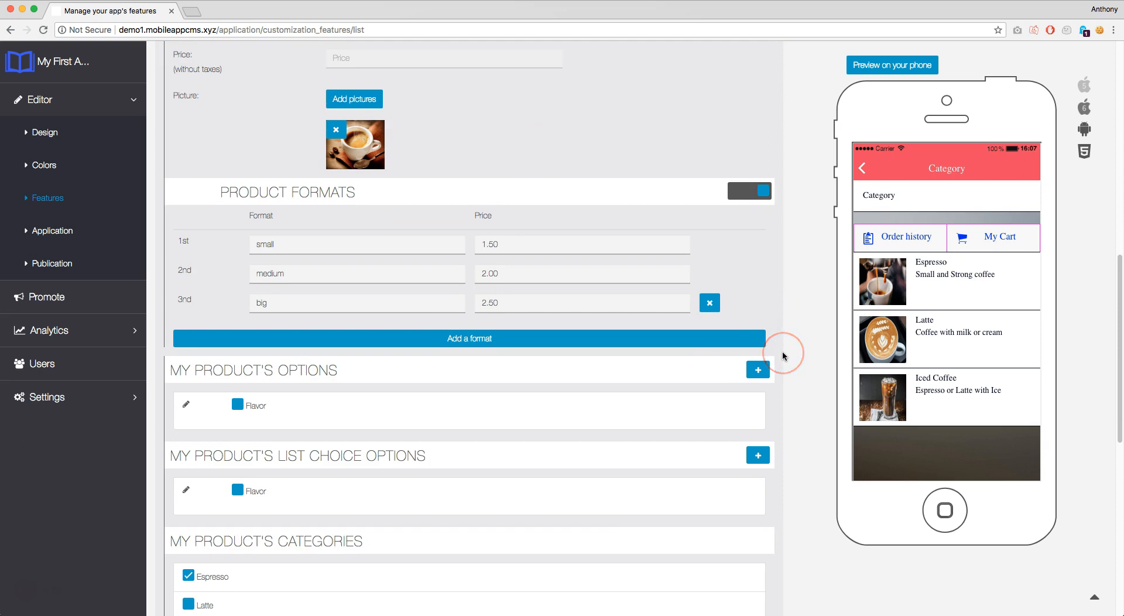
Start a new product options group named Toppings, with no option required
{"action": "left_click", "coordinate": [758, 370]}
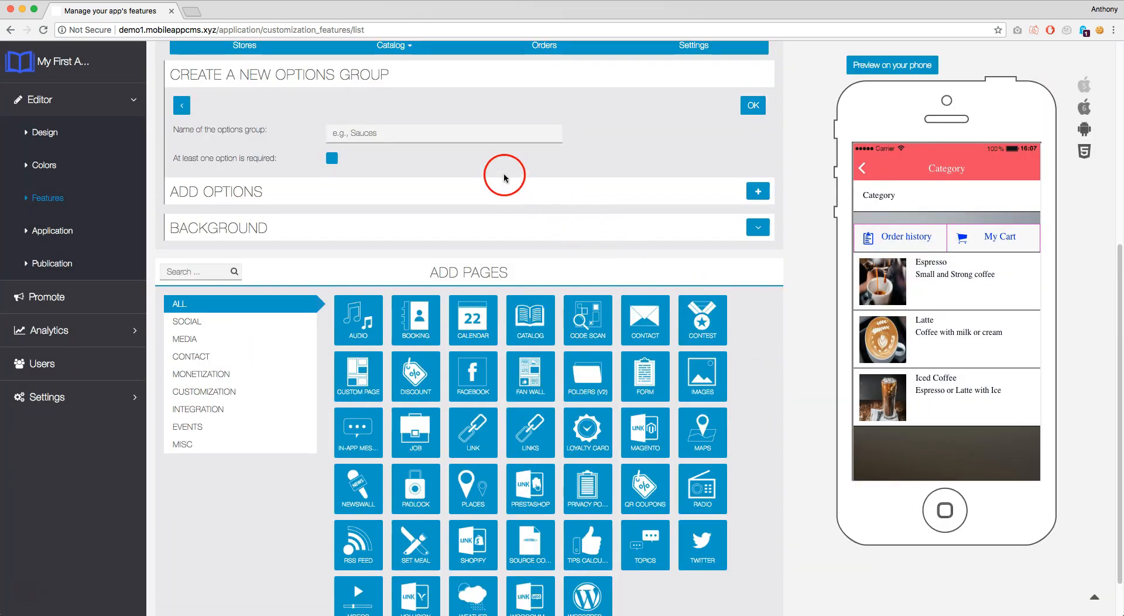
{"action": "left_click", "coordinate": [457, 137]}
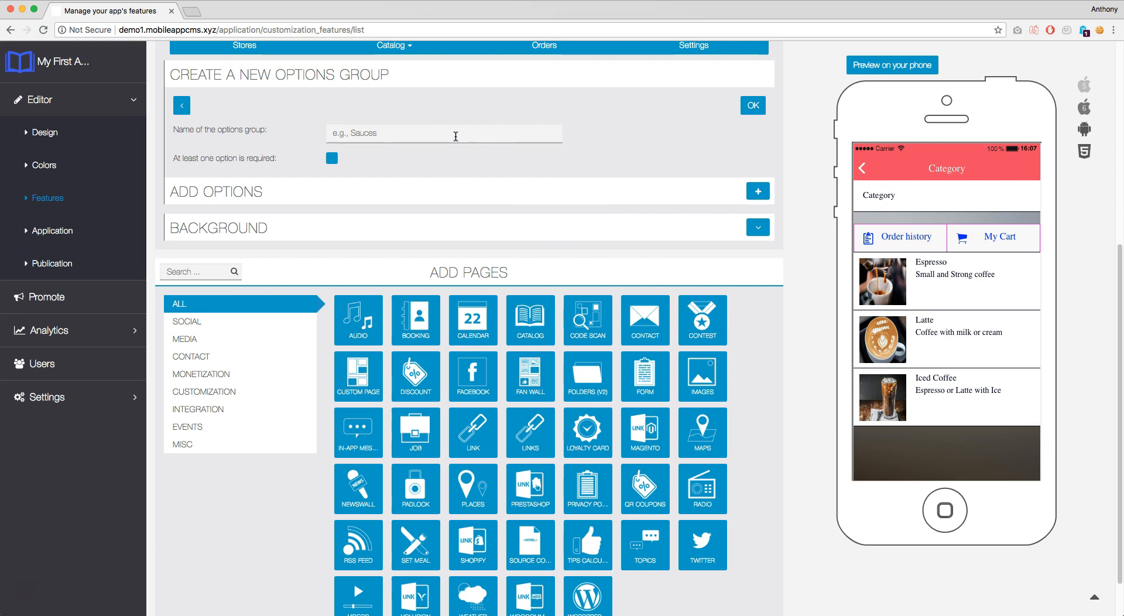
{"action": "left_click", "coordinate": [457, 136]}
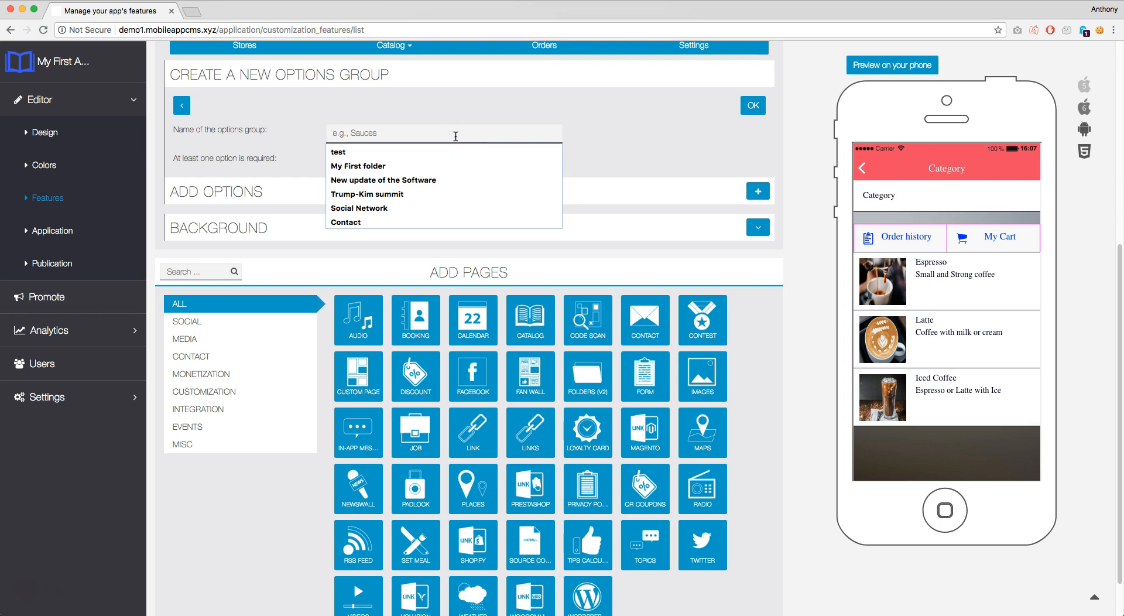
{"action": "type", "text": "T"}
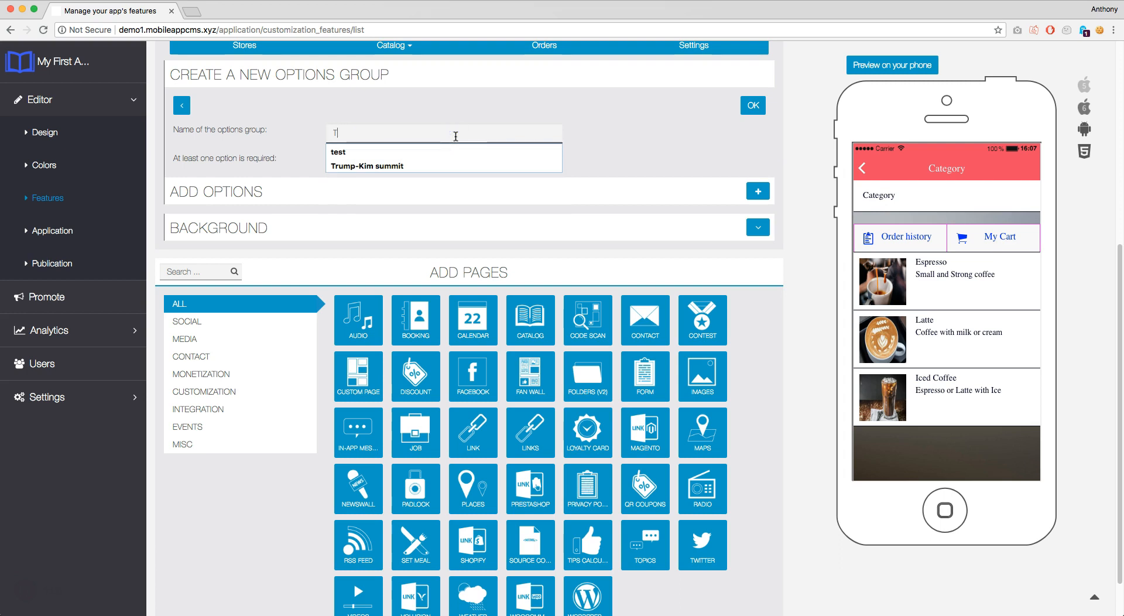
{"action": "type", "text": "oppings"}
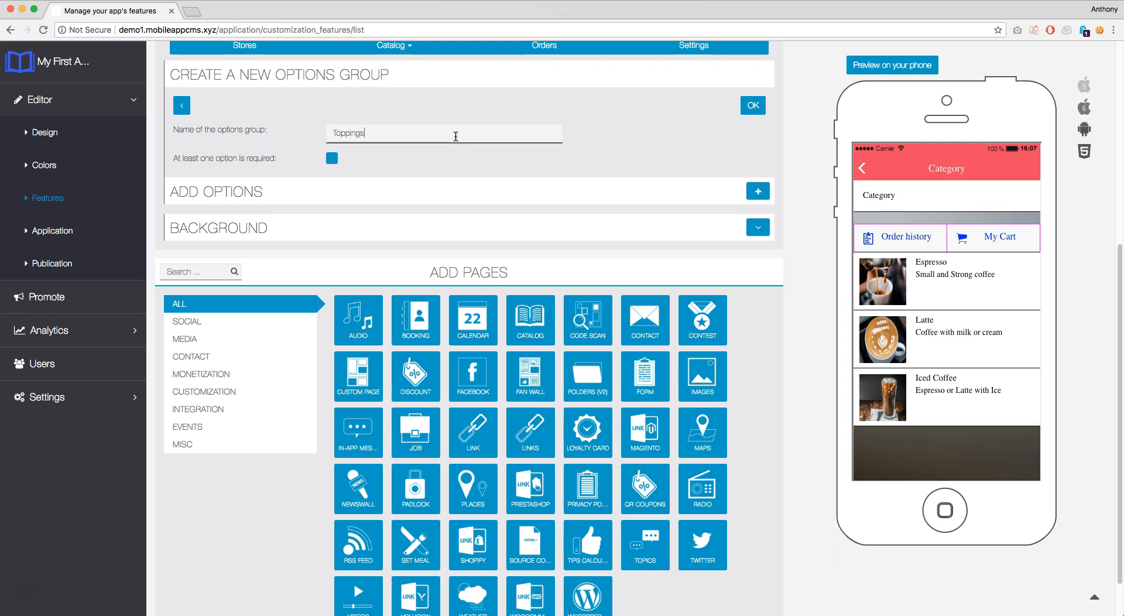
{"action": "left_click", "coordinate": [626, 132]}
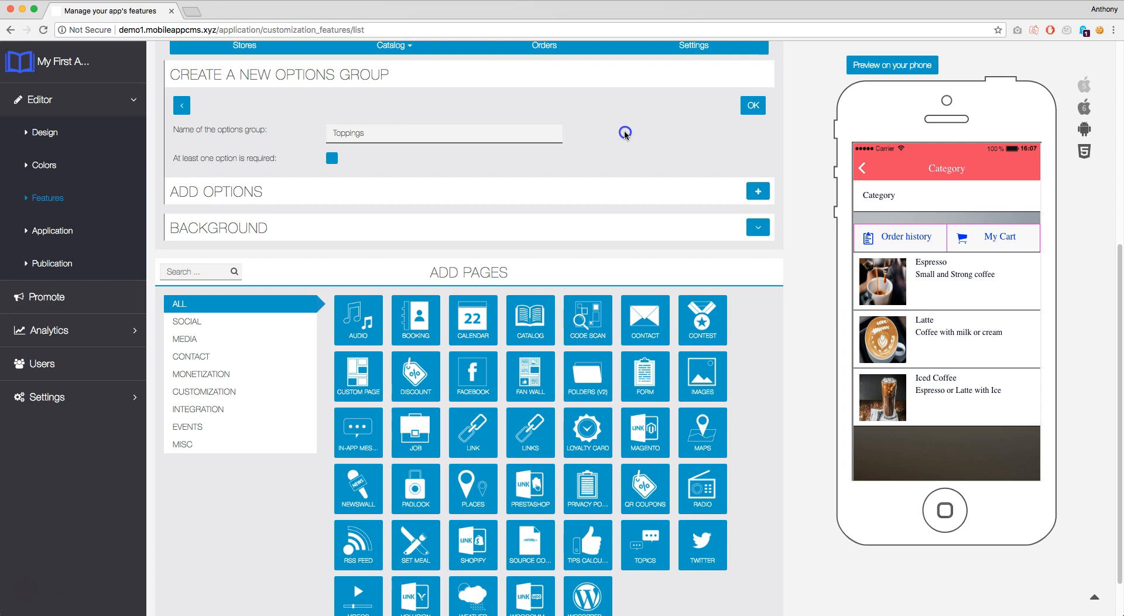
{"action": "left_click", "coordinate": [331, 159]}
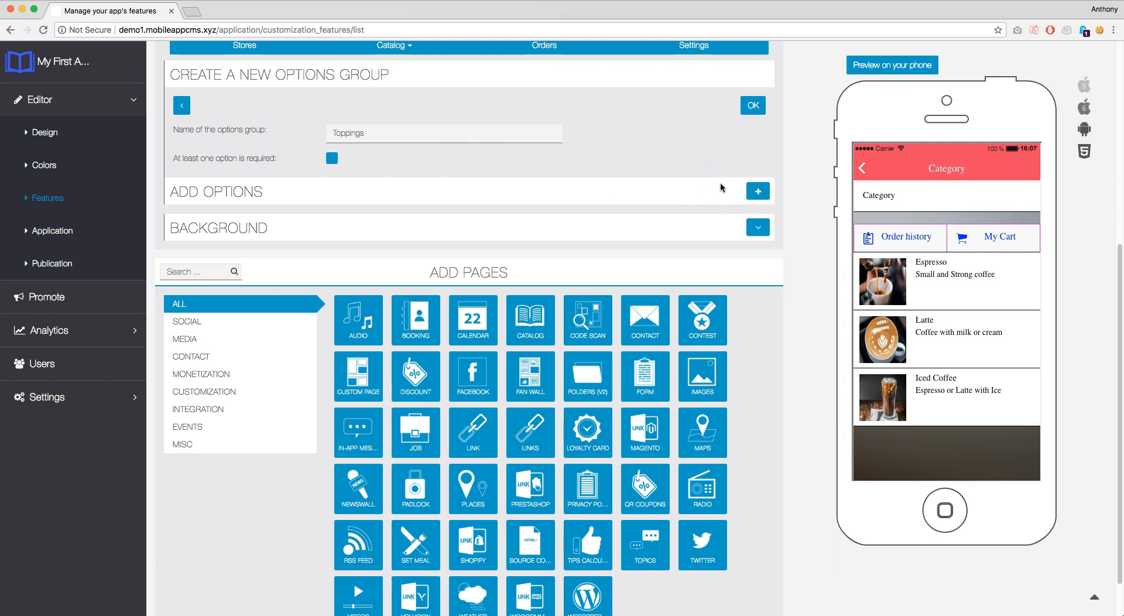
Add the options Whipped Cream and Chocolate flakes to the Toppings group
{"action": "left_click", "coordinate": [759, 191]}
{"action": "left_click", "coordinate": [377, 227]}
{"action": "type", "text": "Whipped Cream"}
{"action": "left_click", "coordinate": [657, 199]}
{"action": "left_click", "coordinate": [755, 192]}
{"action": "left_click", "coordinate": [431, 260]}
{"action": "type", "text": "Chocolate flakes"}
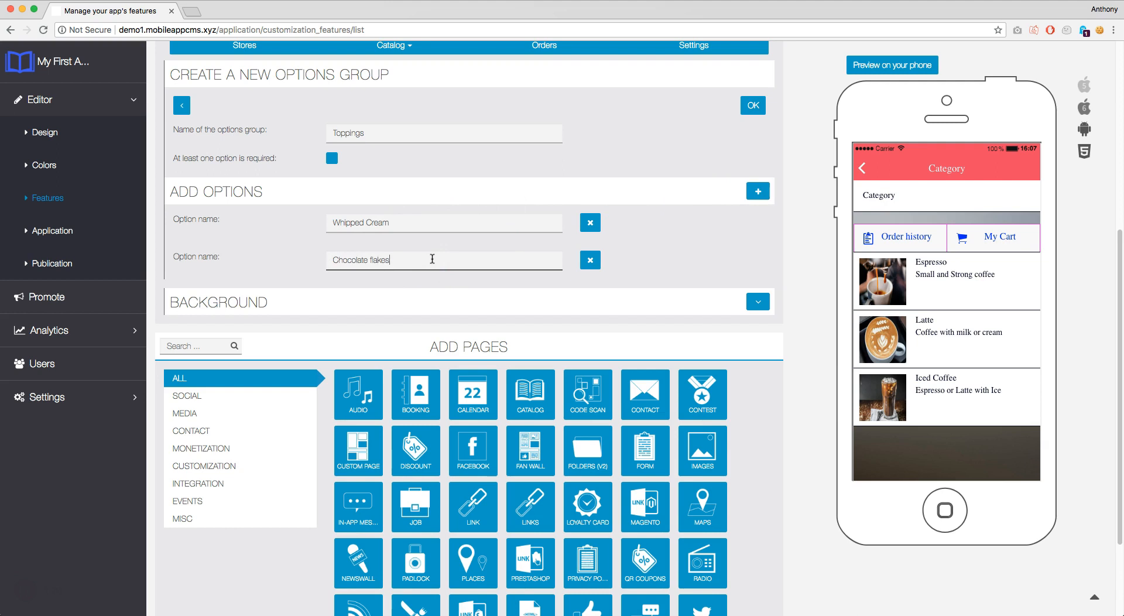
Add a third option named Speculoos to the Toppings group and save the group
{"action": "left_click", "coordinate": [574, 246]}
{"action": "left_click", "coordinate": [758, 191]}
{"action": "left_click", "coordinate": [491, 287]}
{"action": "type", "text": "Speculoos"}
{"action": "left_click", "coordinate": [595, 261]}
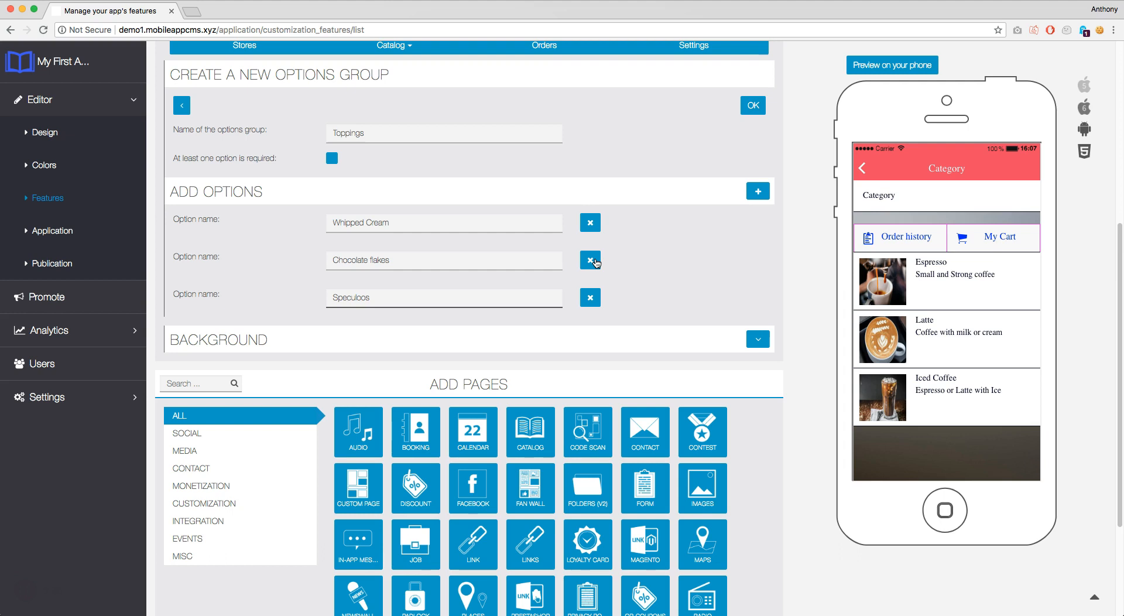
{"action": "left_click", "coordinate": [753, 109]}
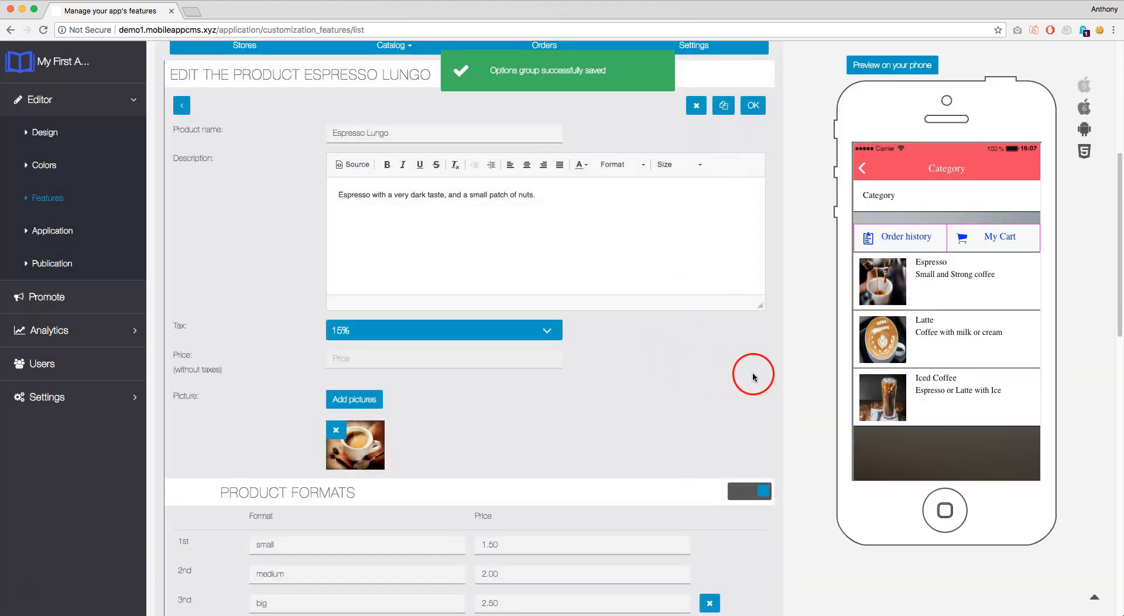
Enable the Toppings options group for Espresso Lungo and activate Whipped Cream at a price of 2
{"action": "scroll", "coordinate": [744, 374], "scroll_direction": "down", "scroll_amount": 4}
{"action": "scroll", "coordinate": [574, 328], "scroll_direction": "down", "scroll_amount": 2}
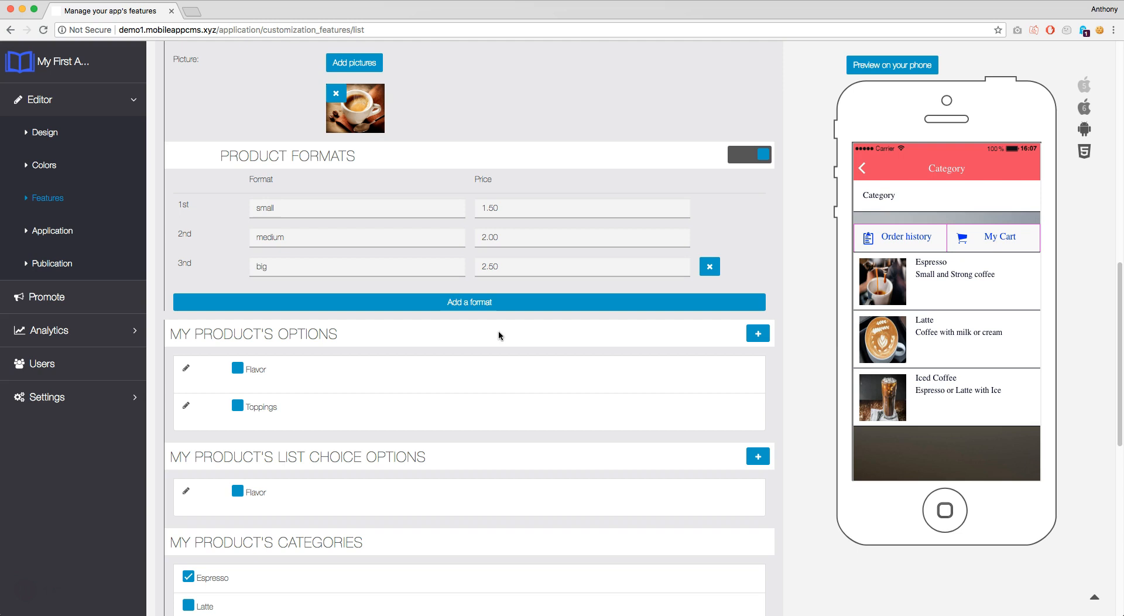
{"action": "scroll", "coordinate": [498, 333], "scroll_direction": "down", "scroll_amount": 1}
{"action": "left_click", "coordinate": [238, 367]}
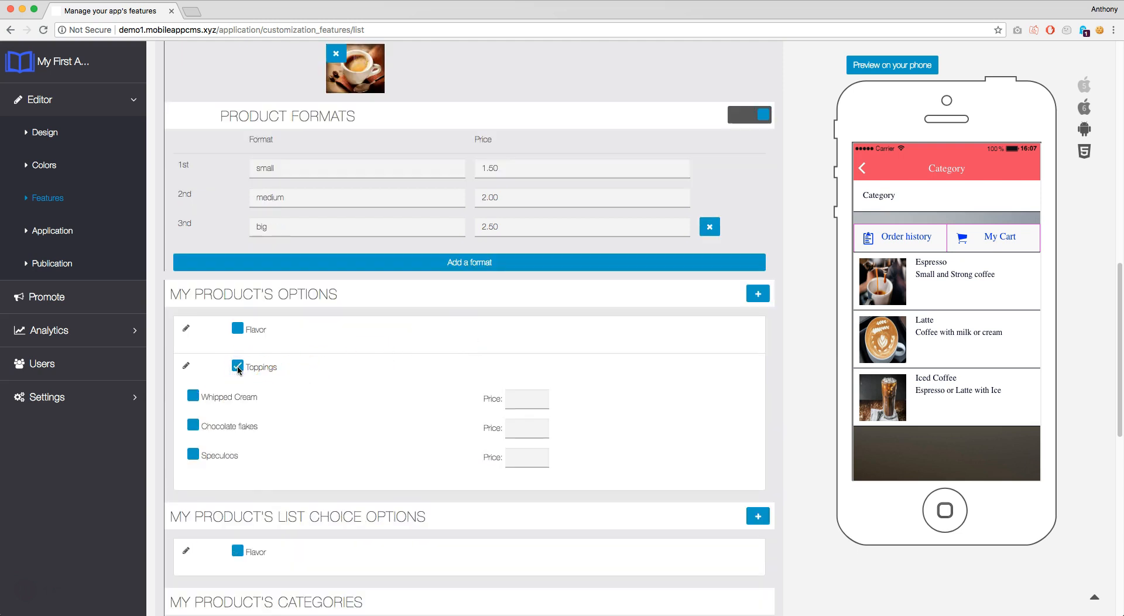
{"action": "left_click", "coordinate": [216, 403]}
{"action": "left_click", "coordinate": [193, 395]}
{"action": "left_click", "coordinate": [538, 399]}
{"action": "type", "text": "2"}
Activate the Chocolate flakes topping at a price of 1 and Speculoos at 1.5
{"action": "left_click", "coordinate": [193, 425]}
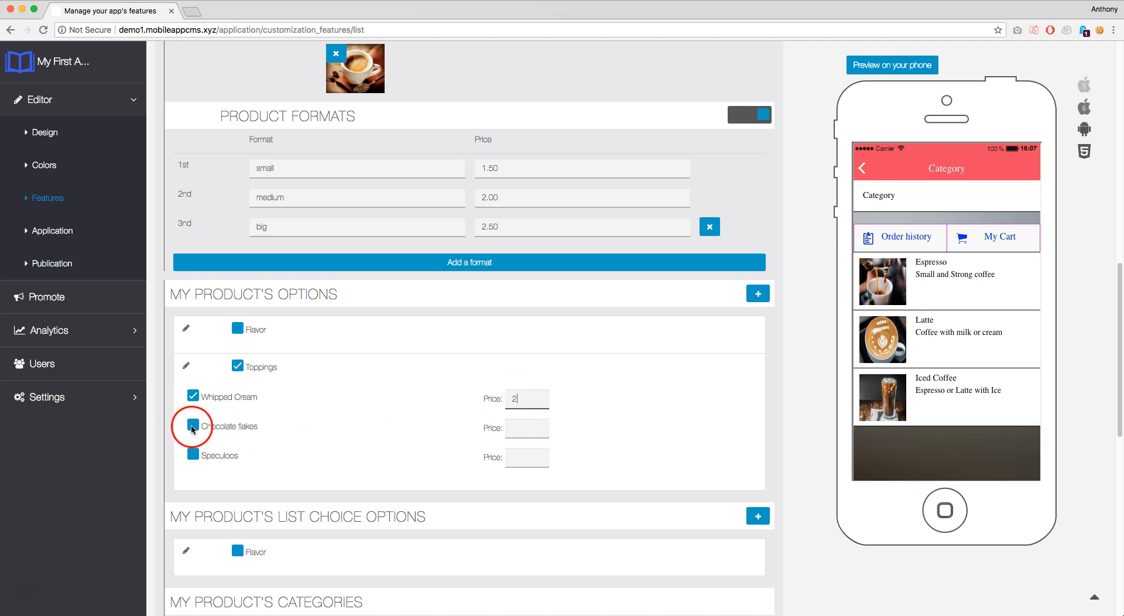
{"action": "left_click", "coordinate": [517, 436]}
{"action": "type", "text": "1"}
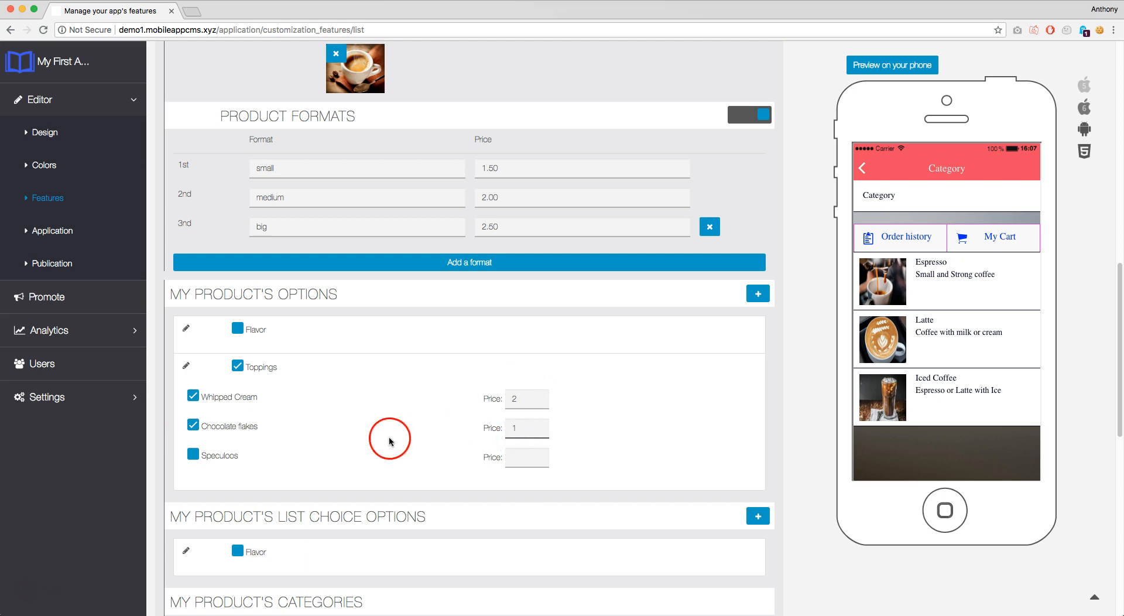
{"action": "left_click", "coordinate": [193, 455]}
{"action": "type", "text": "1.5"}
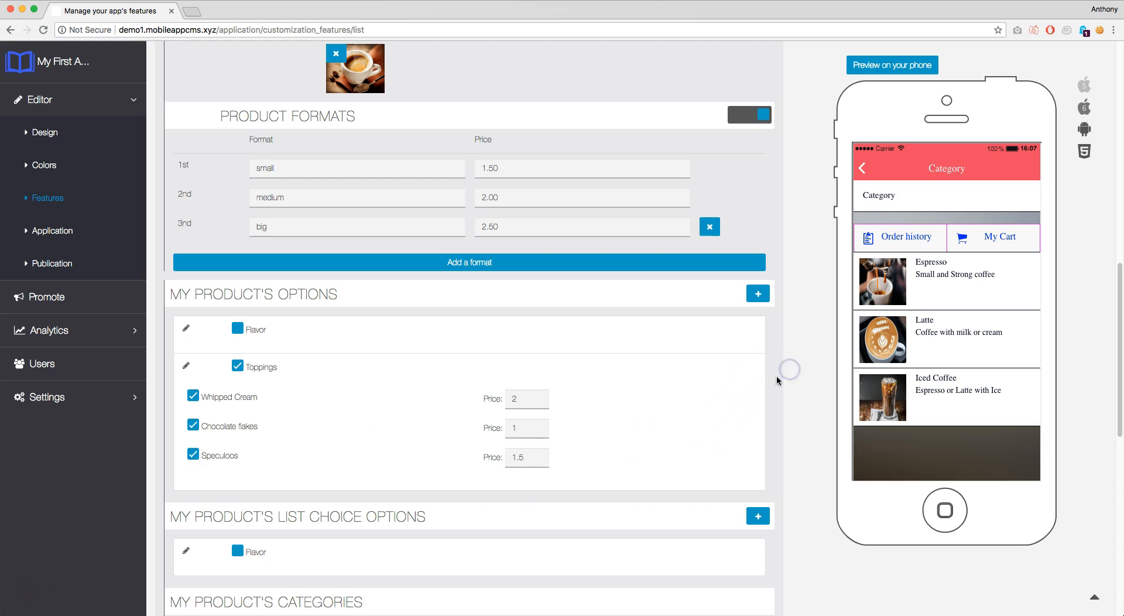
Save the Espresso Lungo product with its toppings
{"action": "scroll", "coordinate": [791, 368], "scroll_direction": "up", "scroll_amount": 2}
{"action": "scroll", "coordinate": [796, 263], "scroll_direction": "up", "scroll_amount": 10}
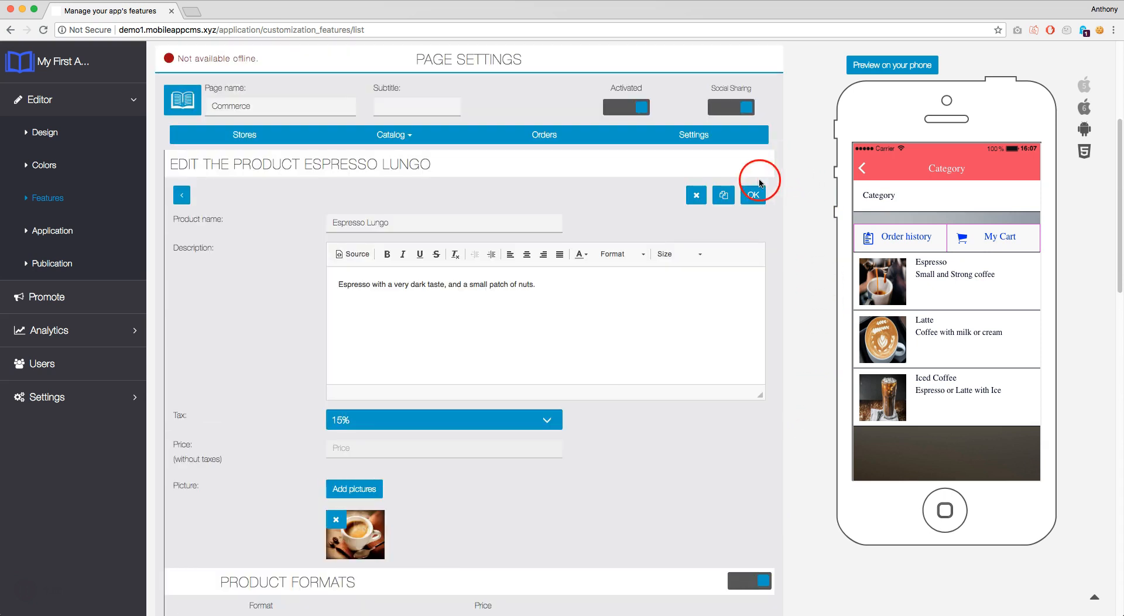
{"action": "left_click", "coordinate": [754, 196]}
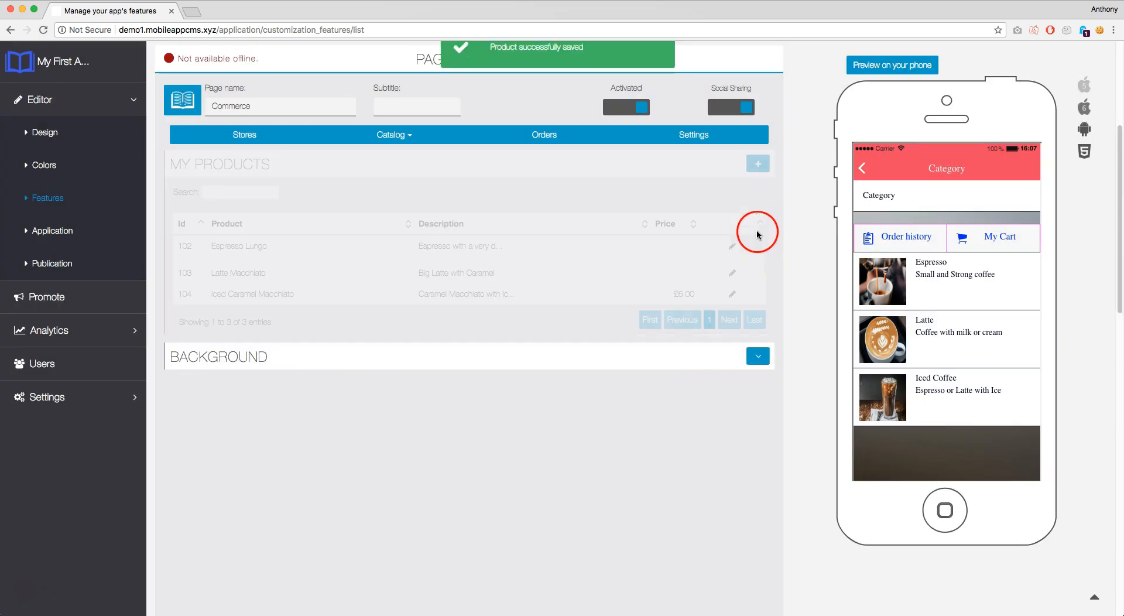
Open the Espresso Lungo product for editing at its list choice options
{"action": "left_click", "coordinate": [729, 246]}
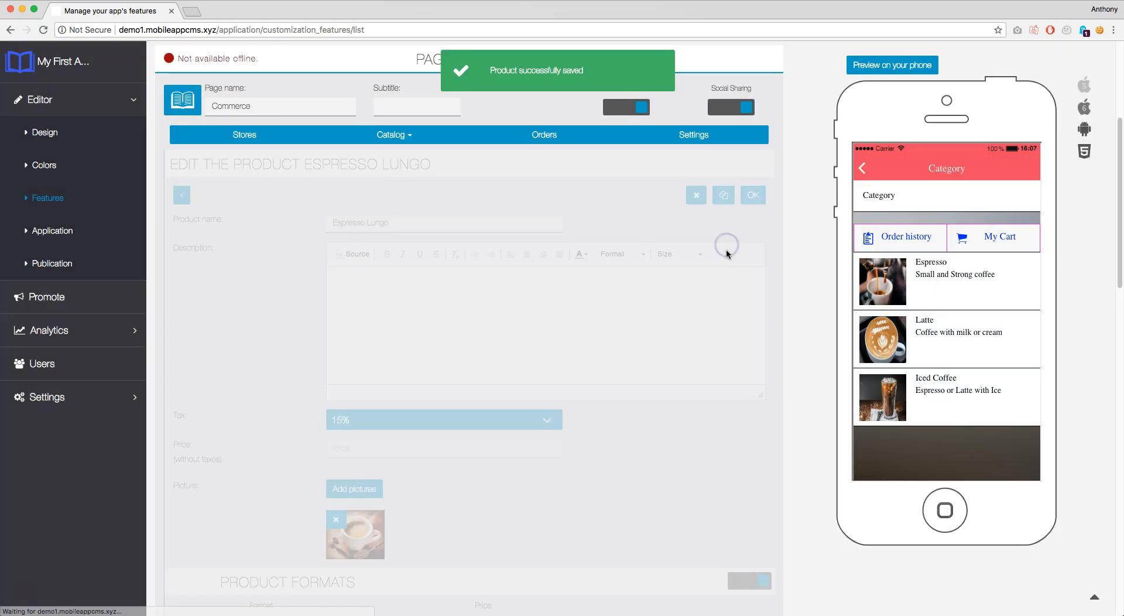
{"action": "scroll", "coordinate": [785, 382], "scroll_direction": "down", "scroll_amount": 5}
{"action": "scroll", "coordinate": [785, 382], "scroll_direction": "down", "scroll_amount": 6}
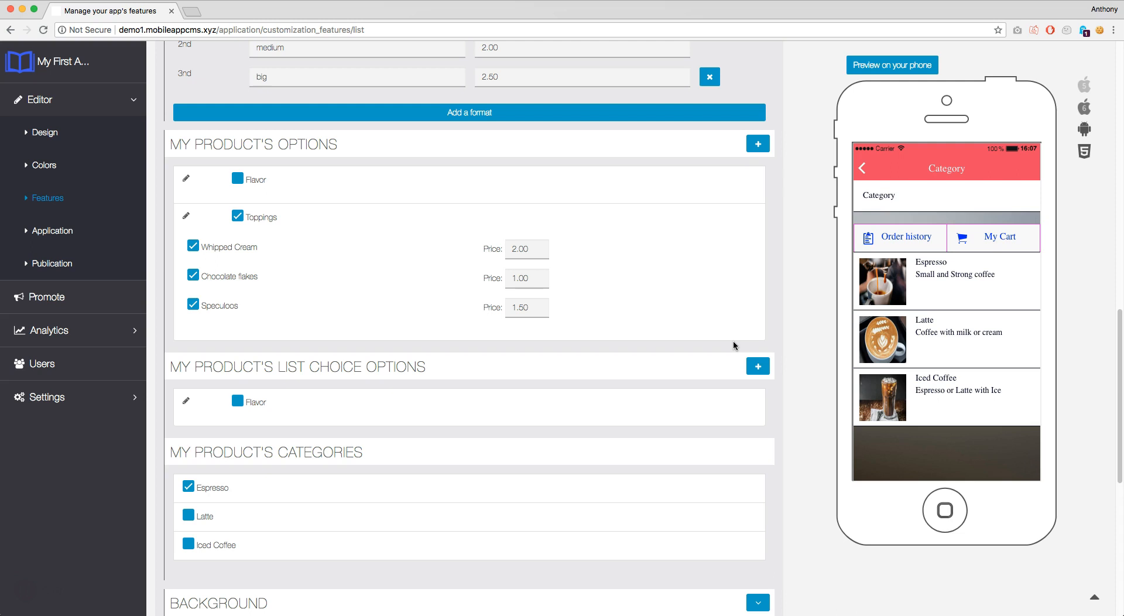
{"action": "scroll", "coordinate": [723, 348], "scroll_direction": "down", "scroll_amount": 1}
{"action": "left_click", "coordinate": [760, 339]}
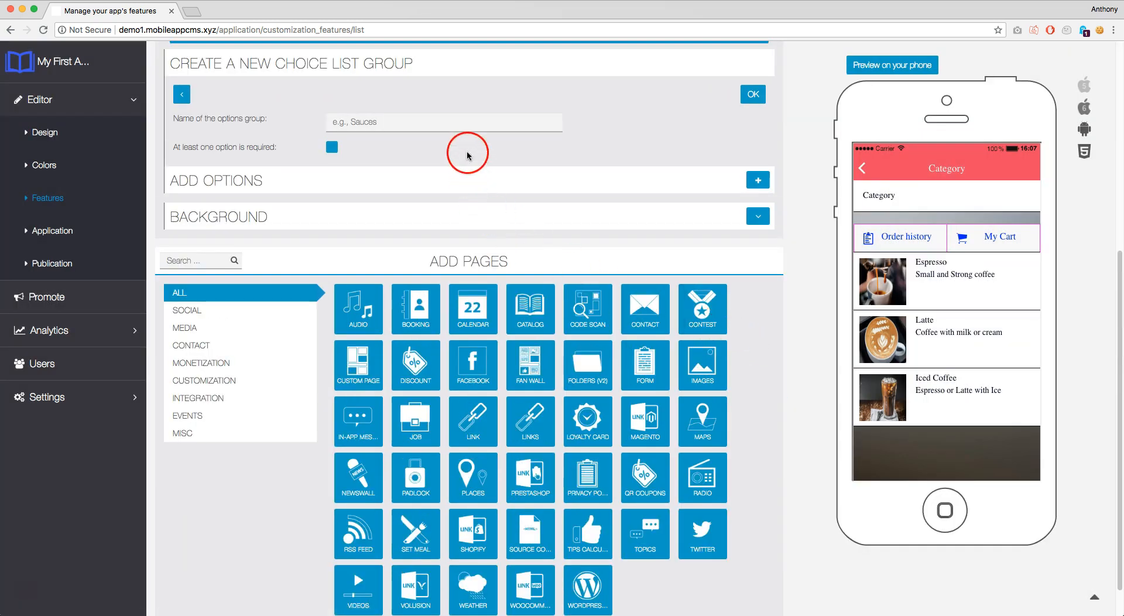
{"action": "left_click", "coordinate": [450, 122]}
{"action": "left_click", "coordinate": [758, 180]}
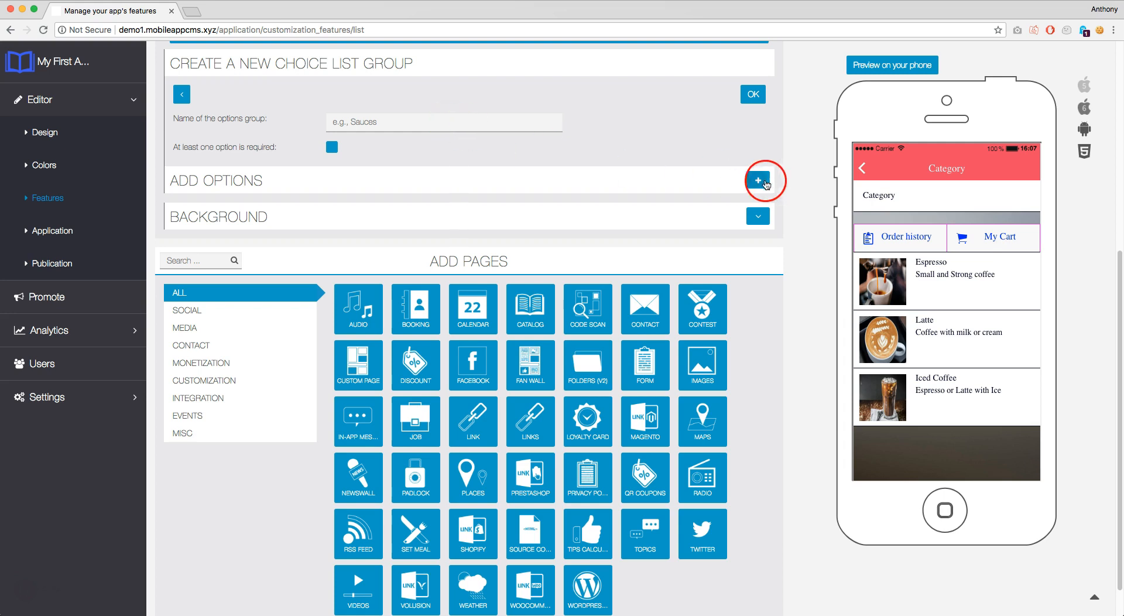
{"action": "left_click", "coordinate": [182, 94]}
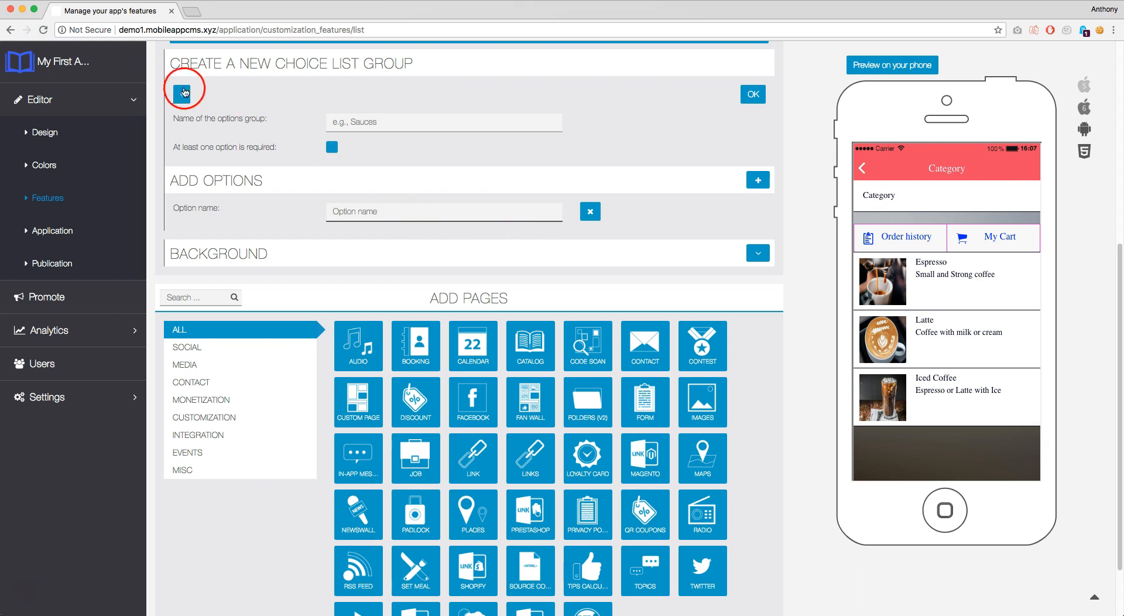
{"action": "left_click", "coordinate": [626, 357]}
Enable the Flavor list choice group for Espresso Lungo and activate its Nut, Almond and Chocolate choices
{"action": "scroll", "coordinate": [746, 395], "scroll_direction": "down", "scroll_amount": 9}
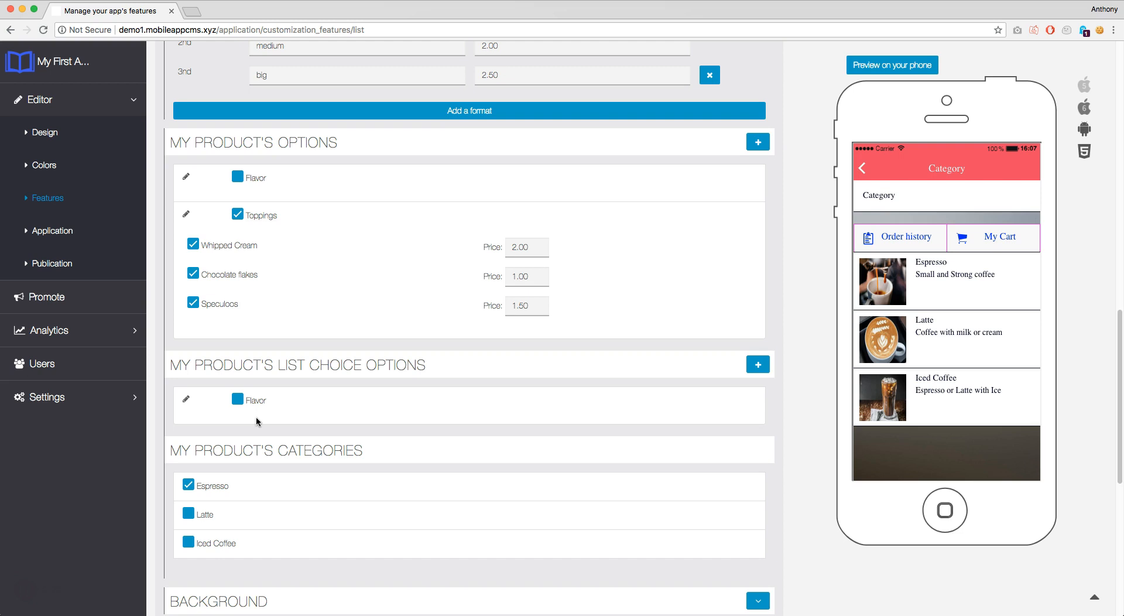
{"action": "left_click", "coordinate": [237, 400]}
{"action": "scroll", "coordinate": [234, 404], "scroll_direction": "down", "scroll_amount": 1}
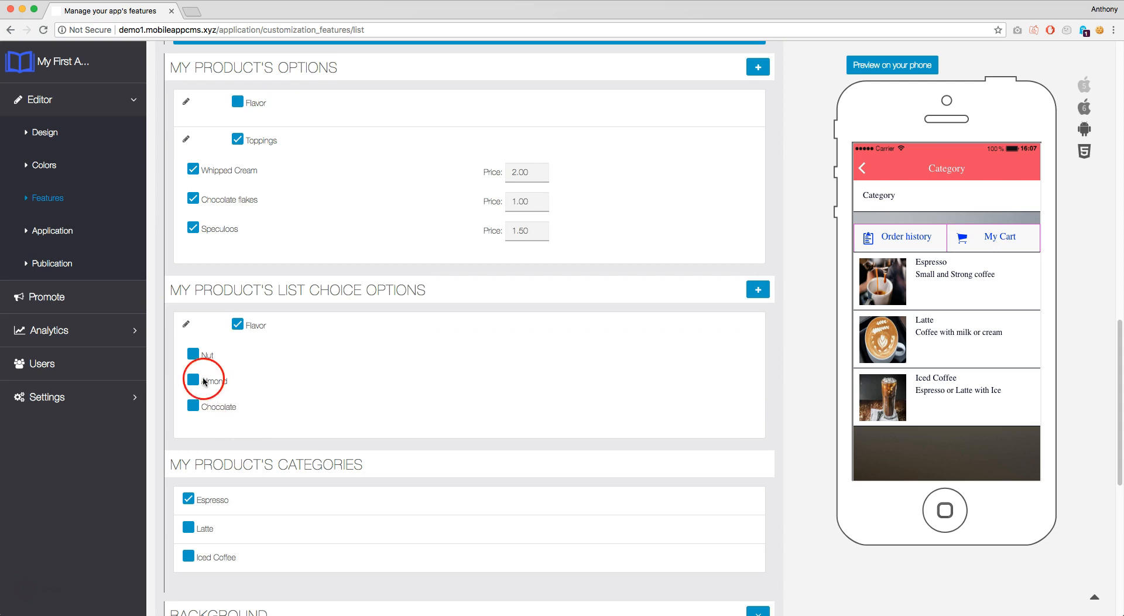
{"action": "left_click", "coordinate": [193, 356]}
{"action": "left_click", "coordinate": [194, 383]}
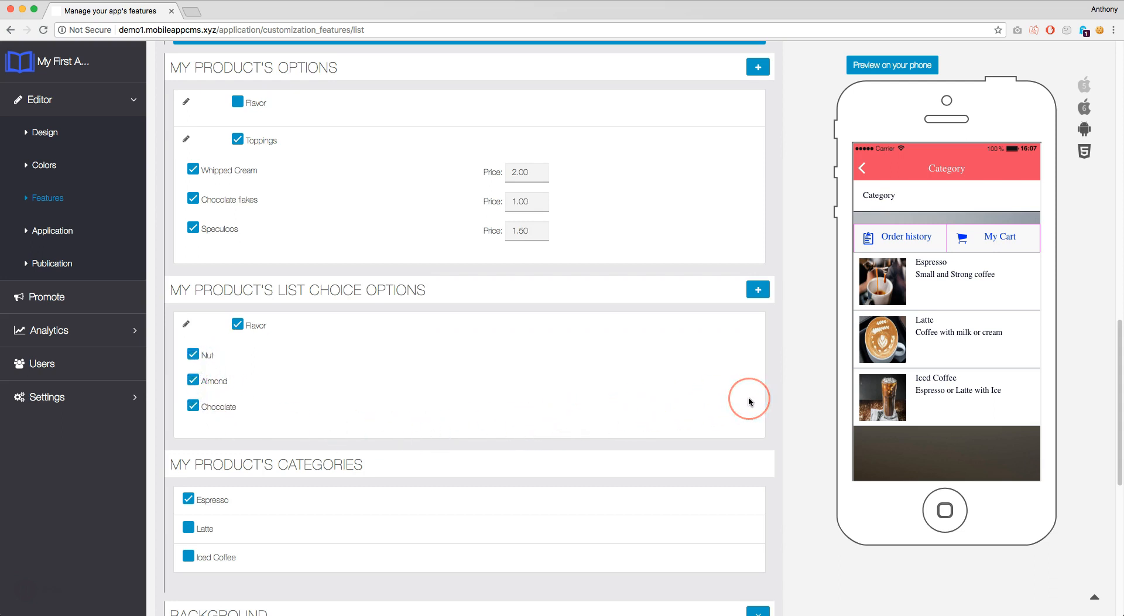
Save the Espresso Lungo product with its Flavor choices
{"action": "scroll", "coordinate": [751, 402], "scroll_direction": "down", "scroll_amount": 1}
{"action": "left_click", "coordinate": [783, 369]}
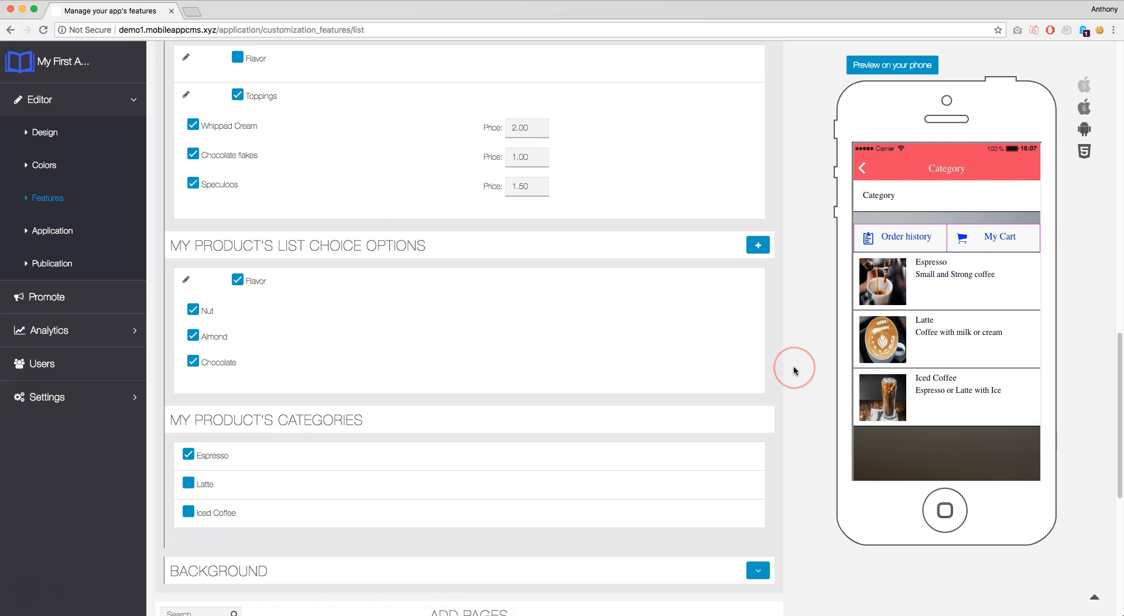
{"action": "scroll", "coordinate": [793, 366], "scroll_direction": "up", "scroll_amount": 15}
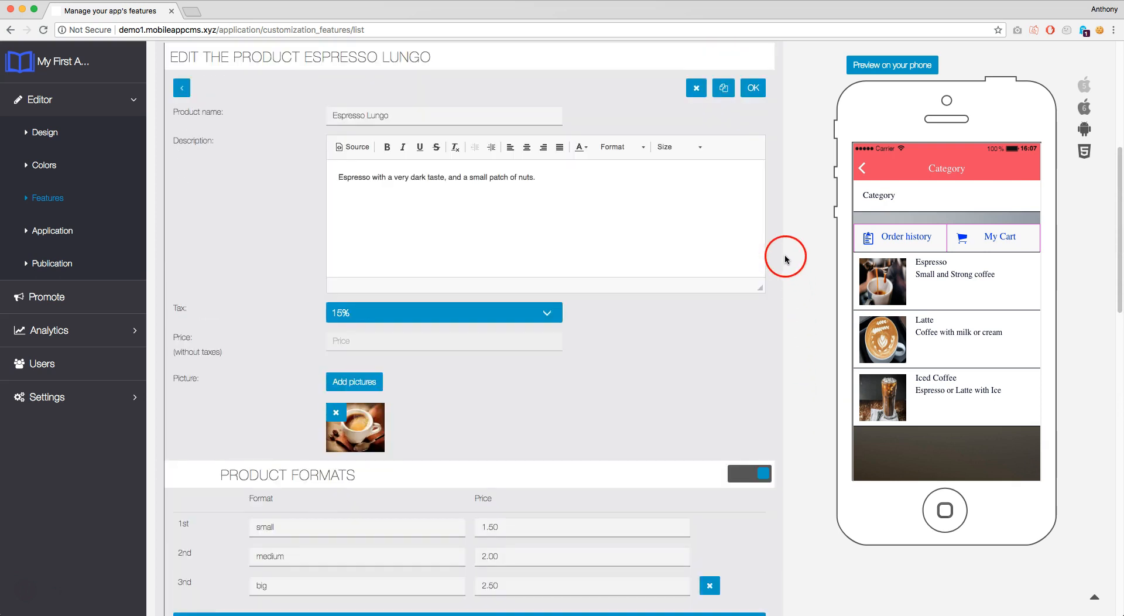
{"action": "scroll", "coordinate": [786, 256], "scroll_direction": "up", "scroll_amount": 1}
{"action": "left_click", "coordinate": [753, 117]}
{"action": "left_click", "coordinate": [790, 233]}
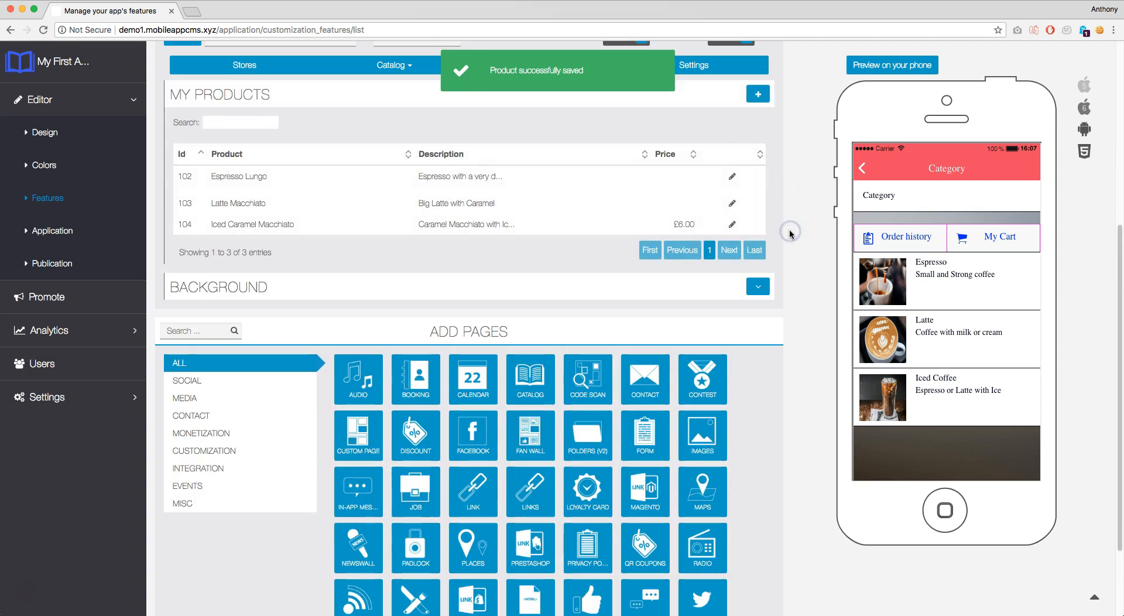
{"action": "left_click", "coordinate": [789, 202]}
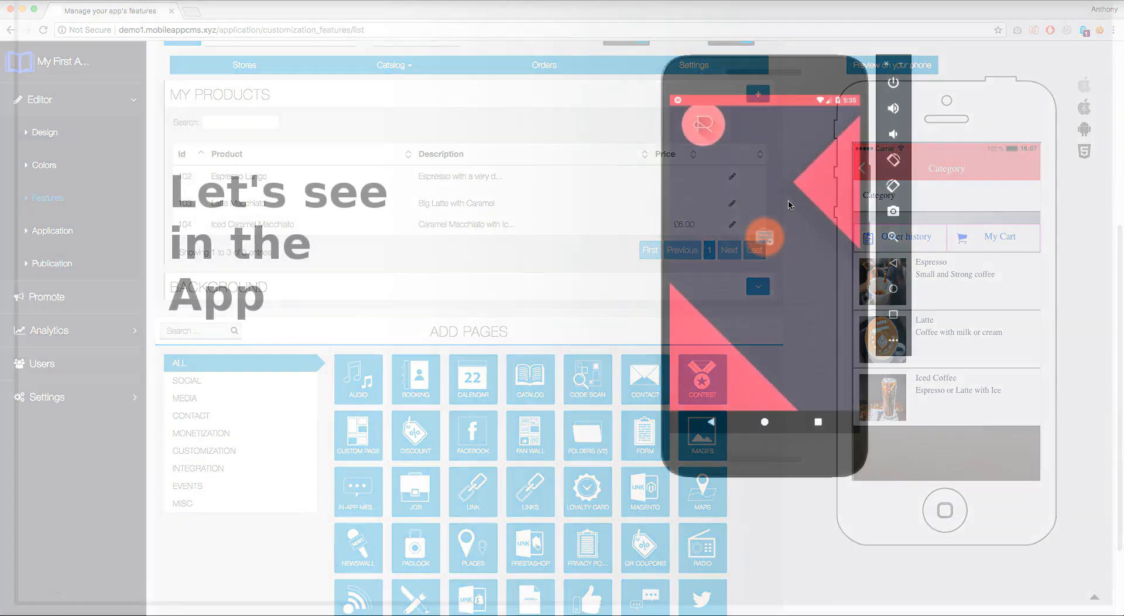